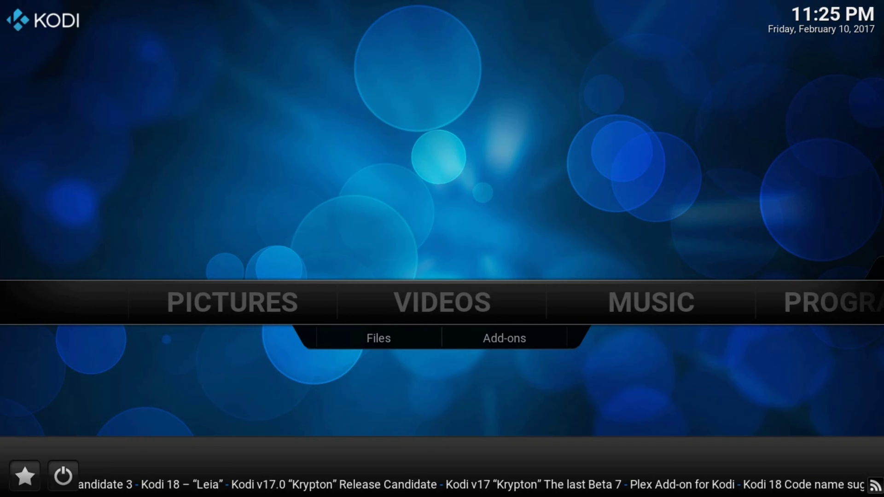
Step: View the list of installed video add-ons, then return to the home screen
key(Up)
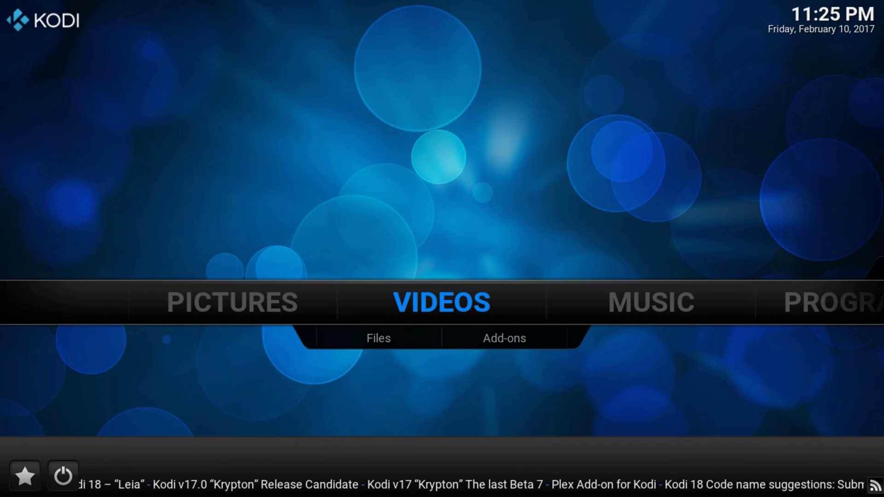
key(Down)
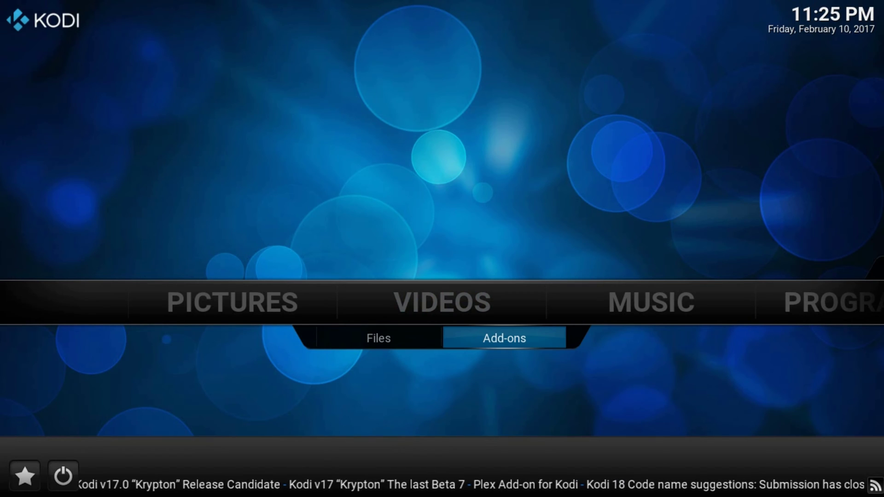
key(Return)
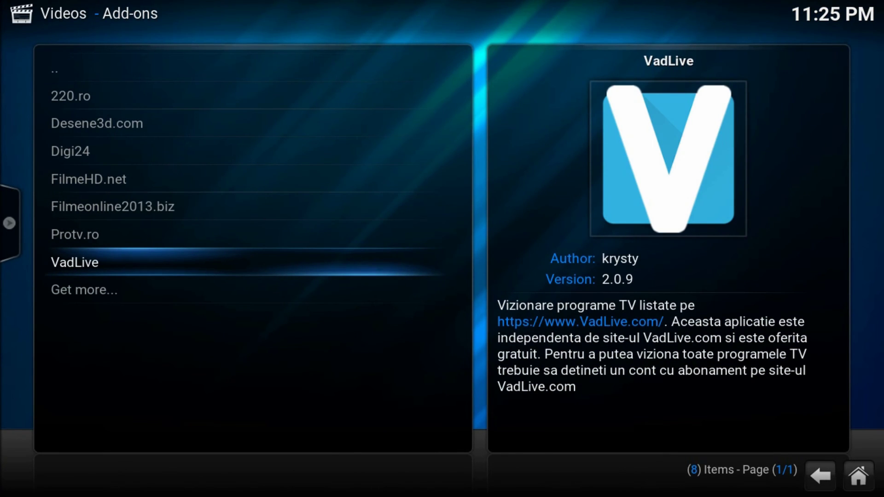
key(Escape)
Step: Open the file manager and begin adding a new files source
key(Right)
key(Right)
key(Right)
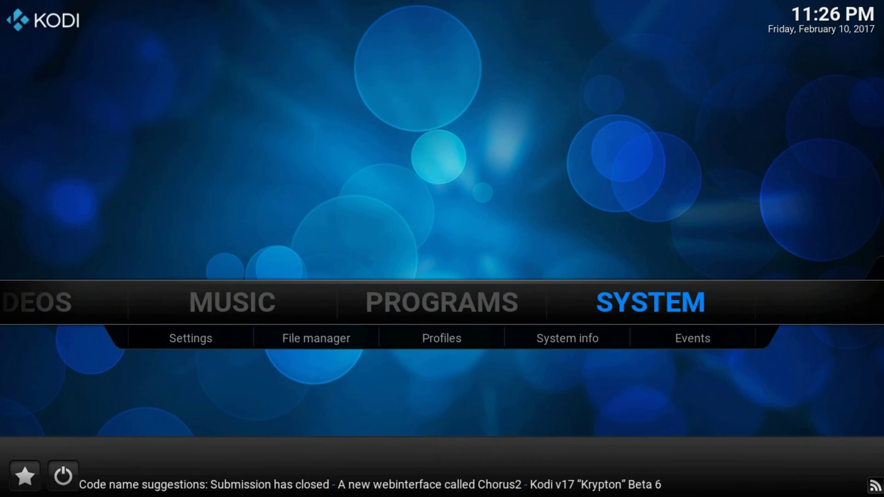
key(Down)
key(Right)
key(Left)
key(Return)
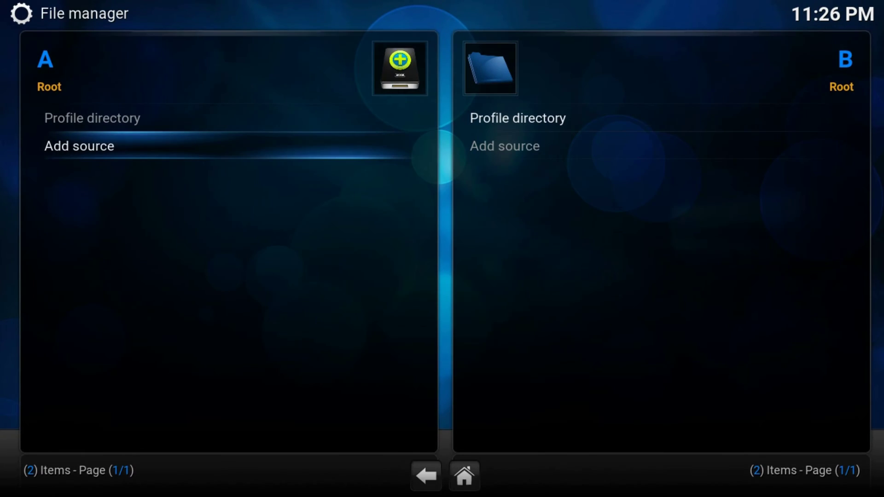
key(Return)
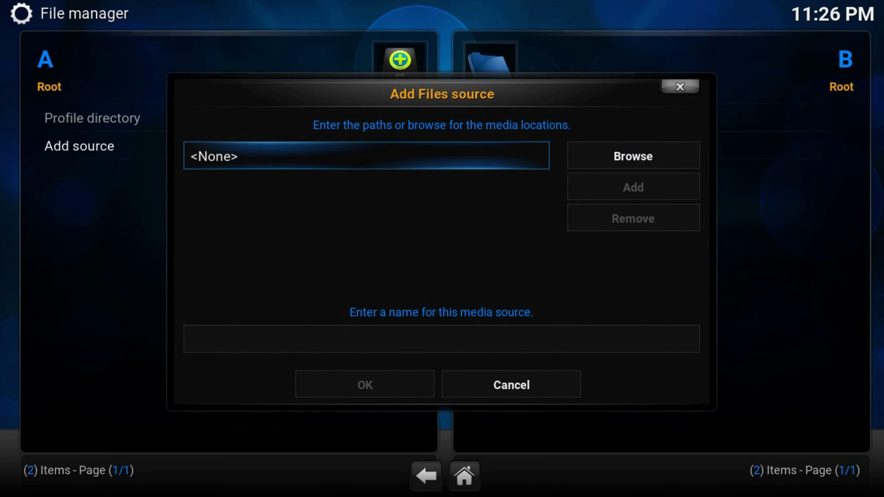
key(Return)
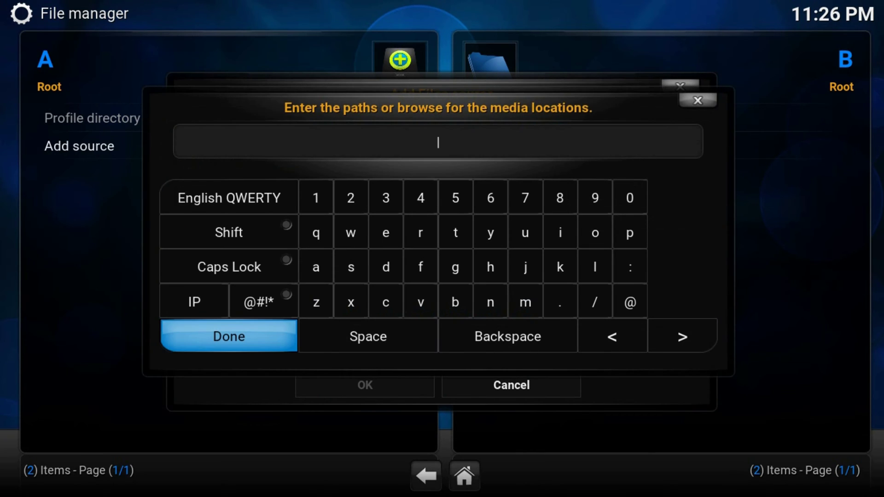
text(htp)
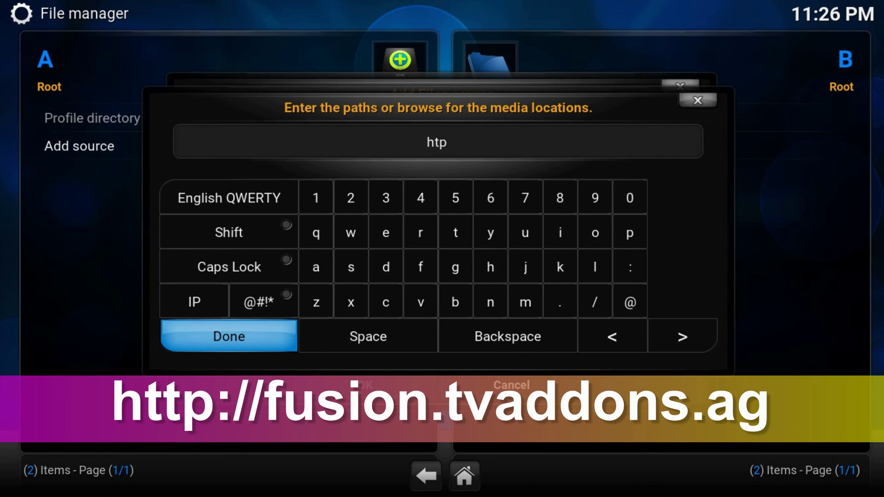
key(BackSpace)
text(tp://fu)
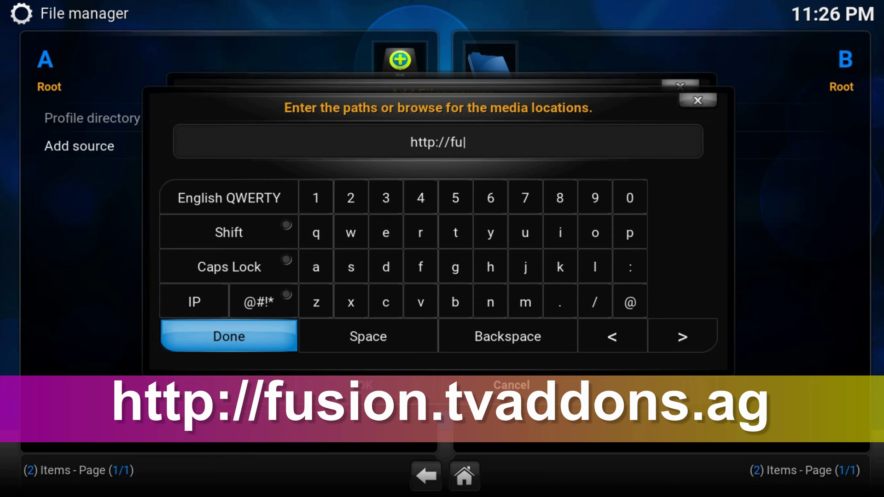
text(sion)
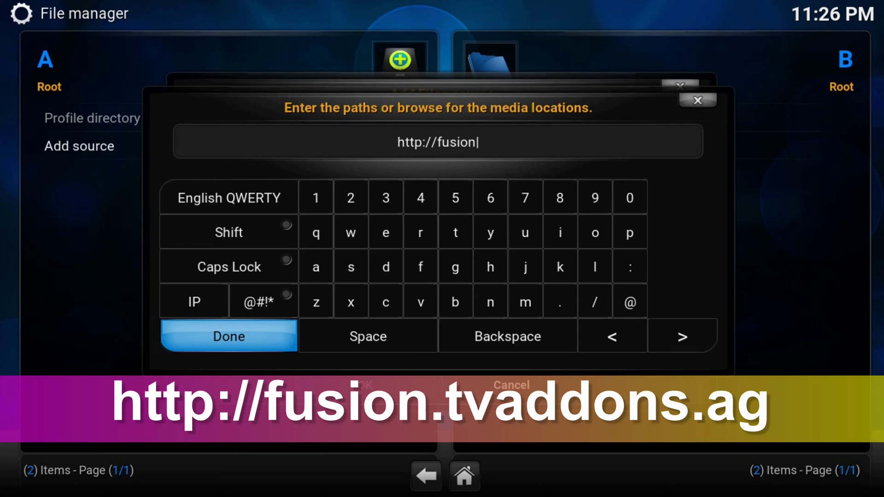
text(.tvad)
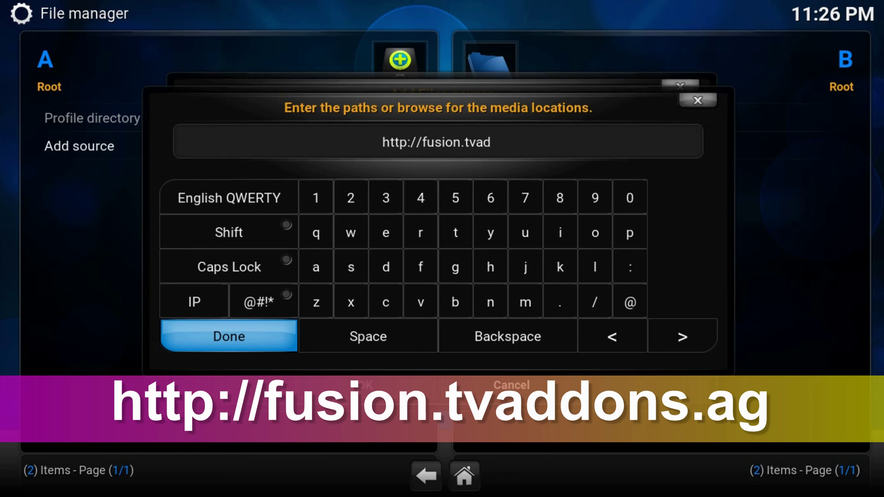
text(dons)
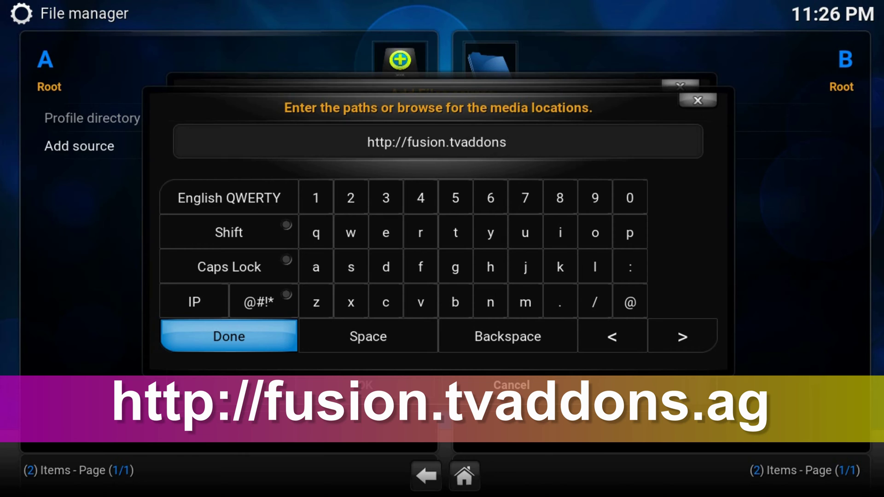
text(.ag)
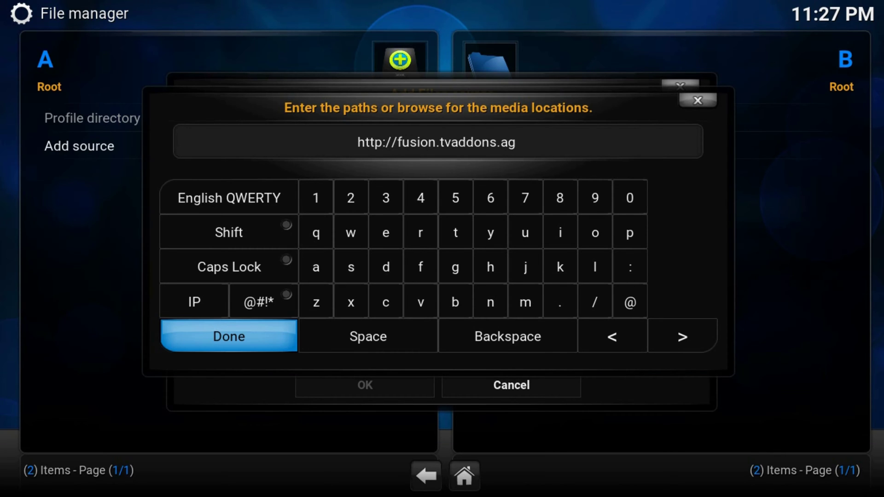
key(Return)
Step: Name the media source fusion, save it, and leave the file manager
key(Down)
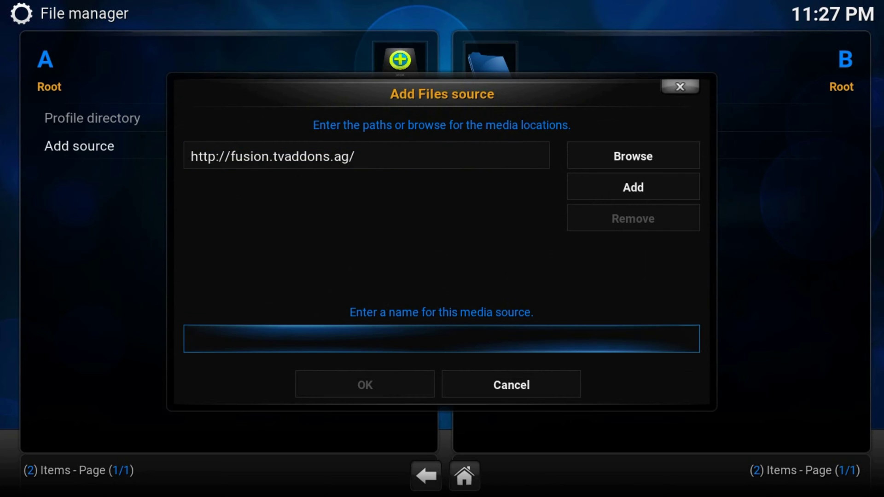
text(fusion)
key(Down)
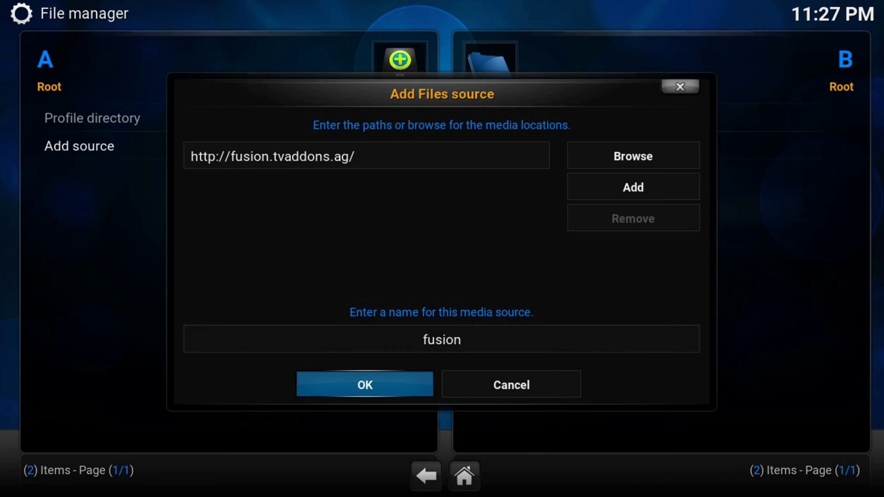
key(Return)
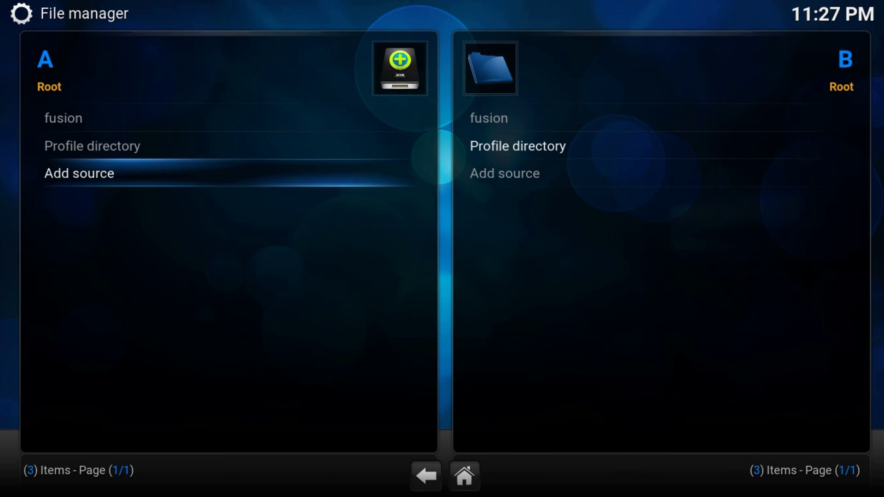
key(Escape)
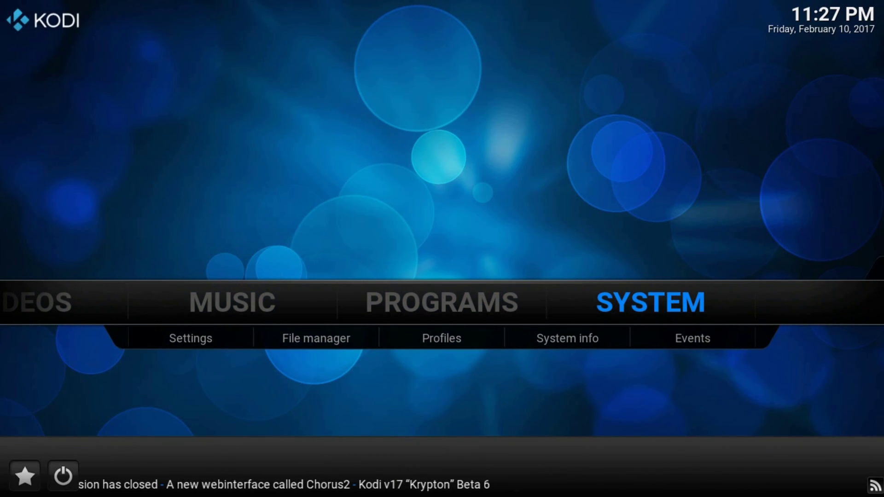
Step: Open the add-ons settings and start an installation from a zip file
key(Return)
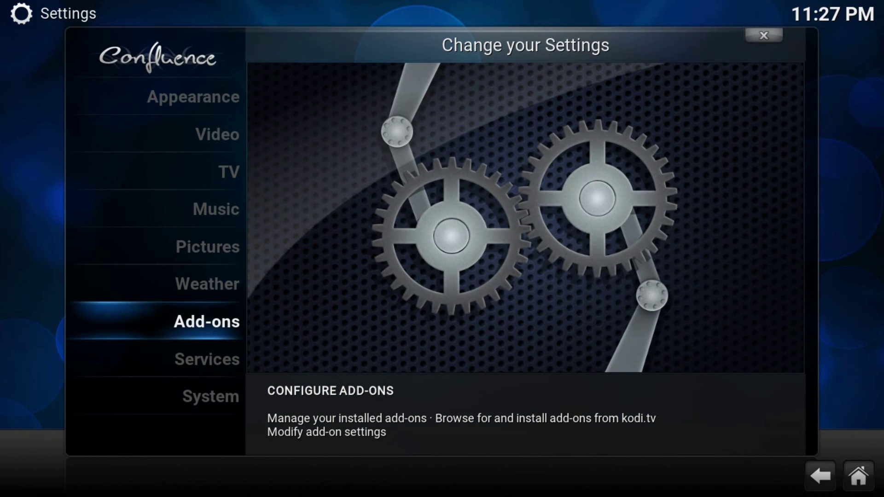
key(Return)
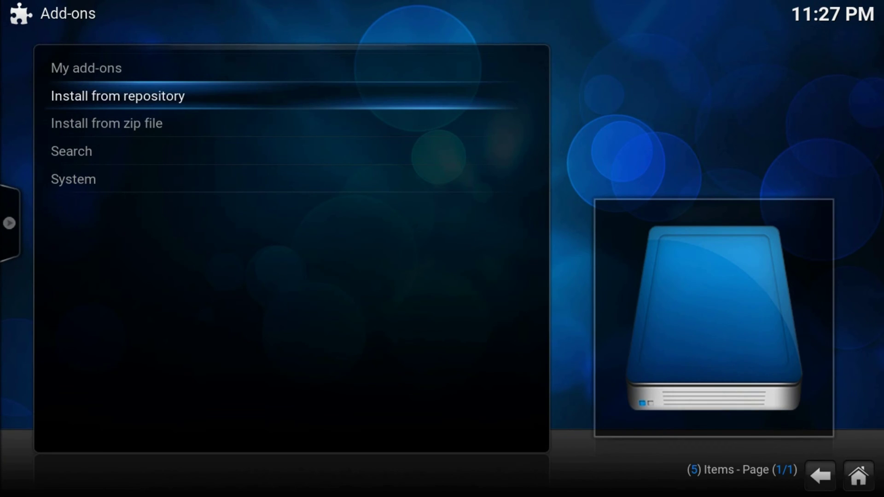
key(Down)
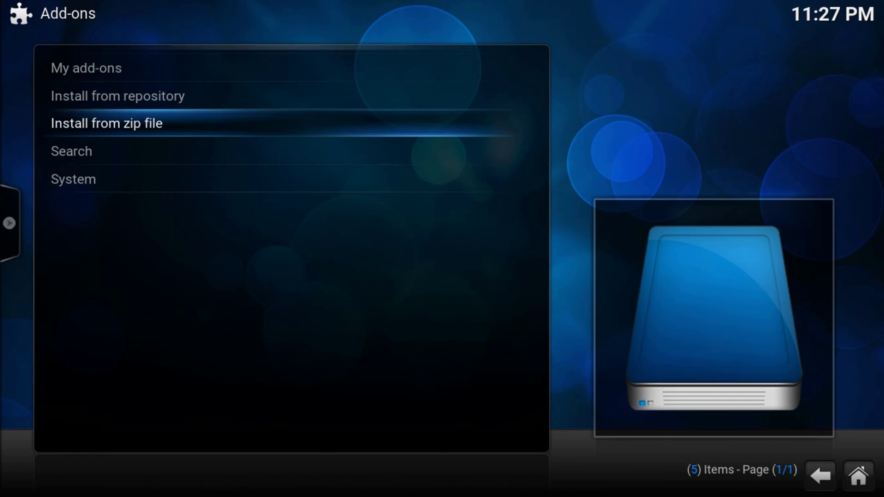
key(Return)
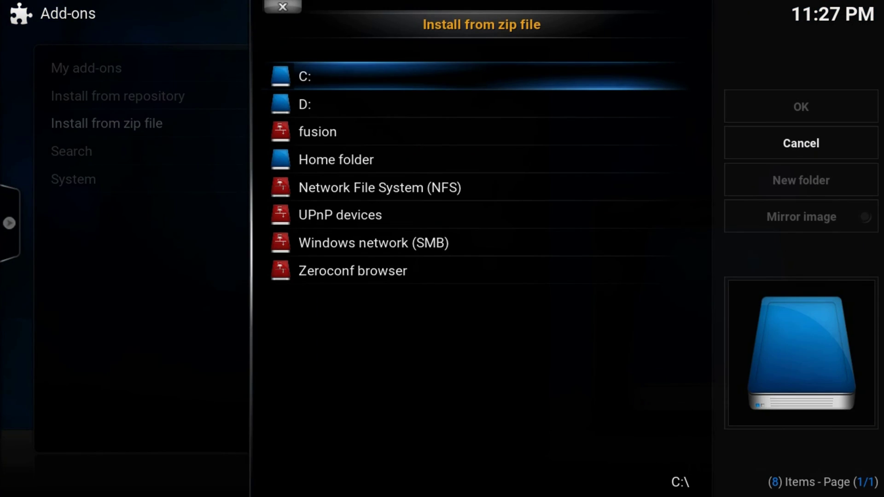
Step: Install plugin.program.indigo-1.0.2.zip from the begin-here folder of the fusion source
key(Down)
key(Down)
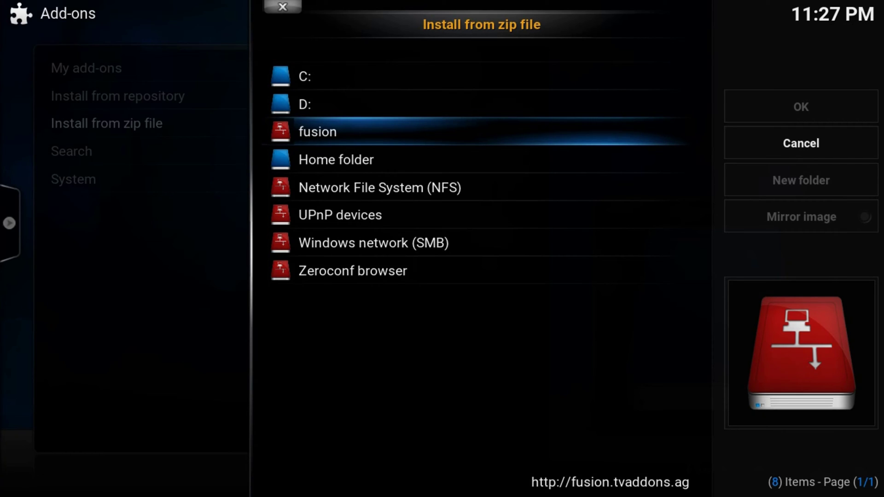
key(Return)
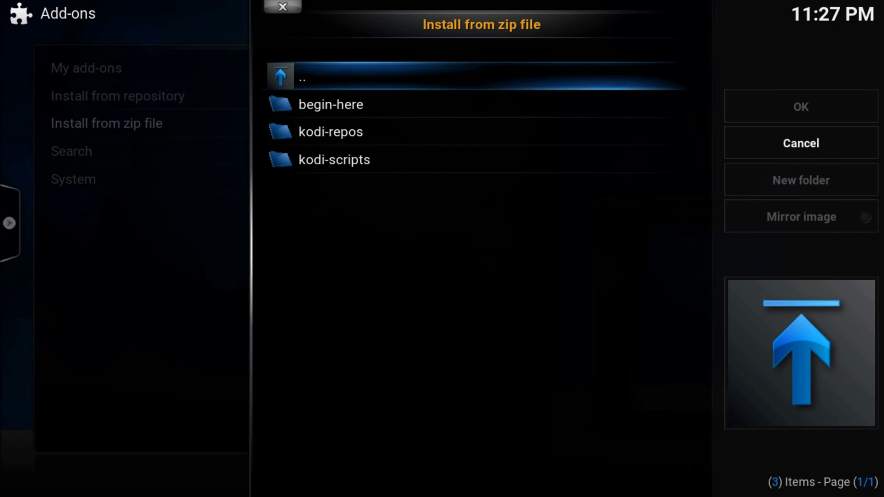
key(Down)
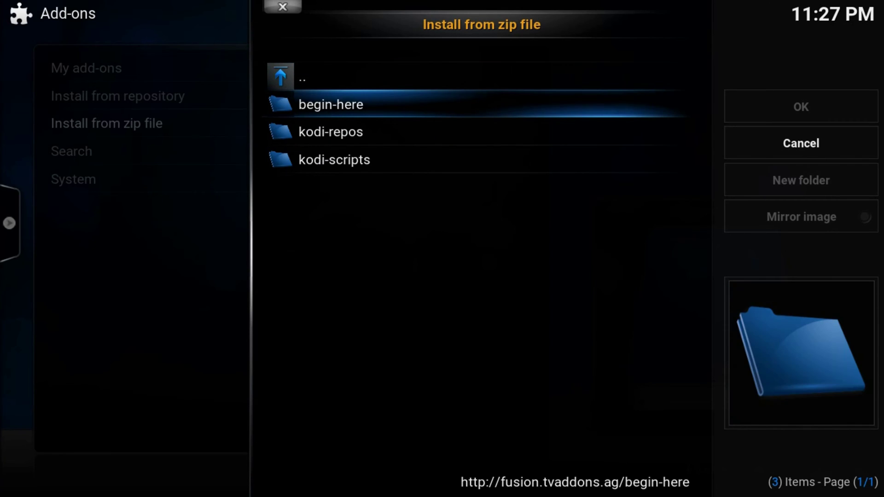
key(Return)
key(Down)
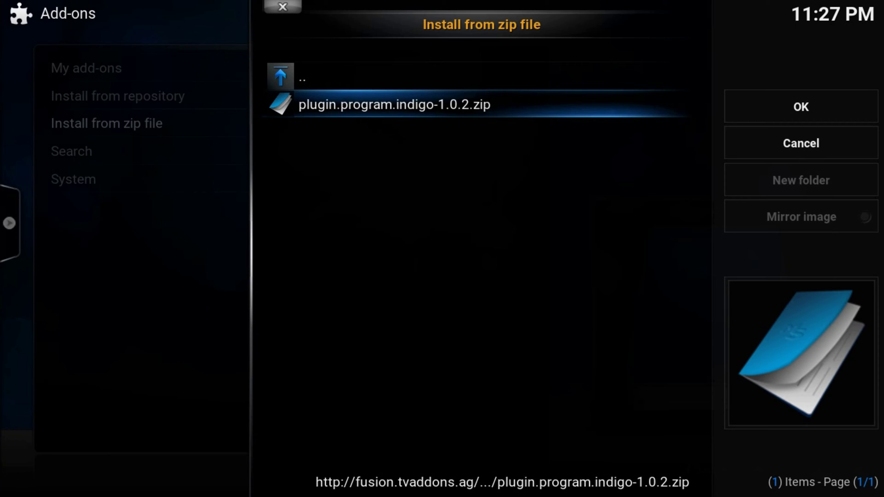
key(Return)
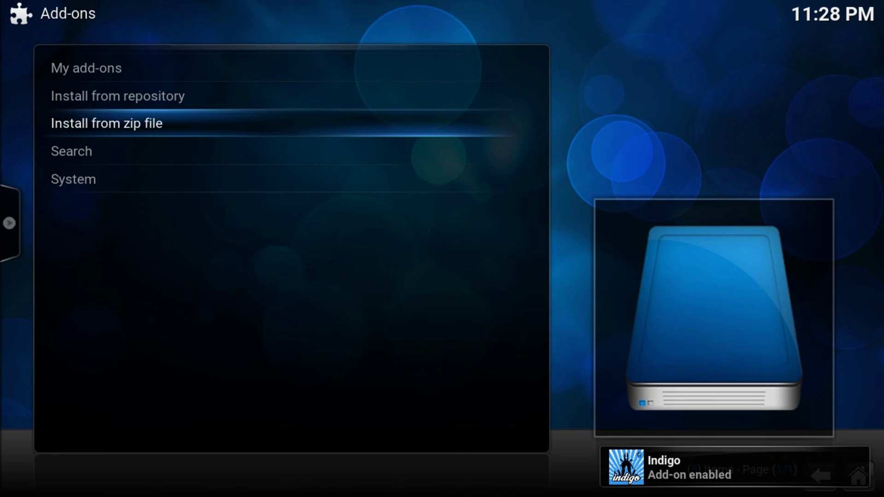
Step: Return to the home screen and launch the Indigo program add-on
key(Escape)
key(Escape)
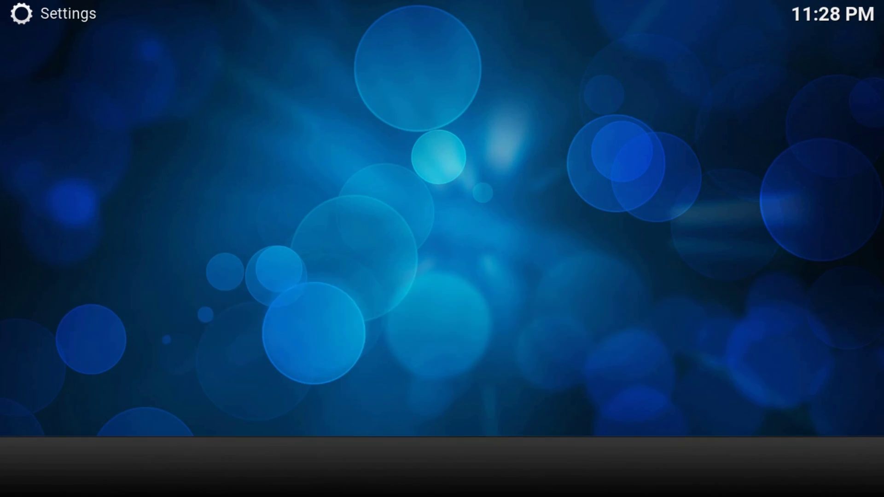
key(Left)
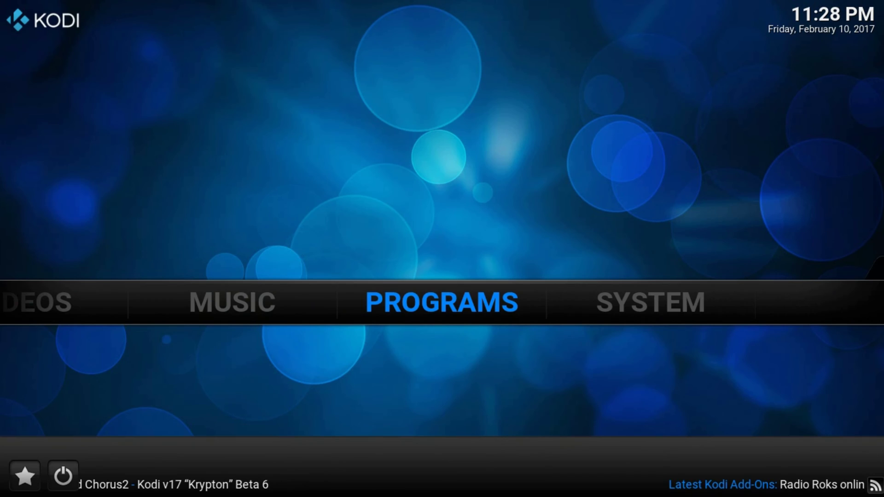
key(Return)
key(Down)
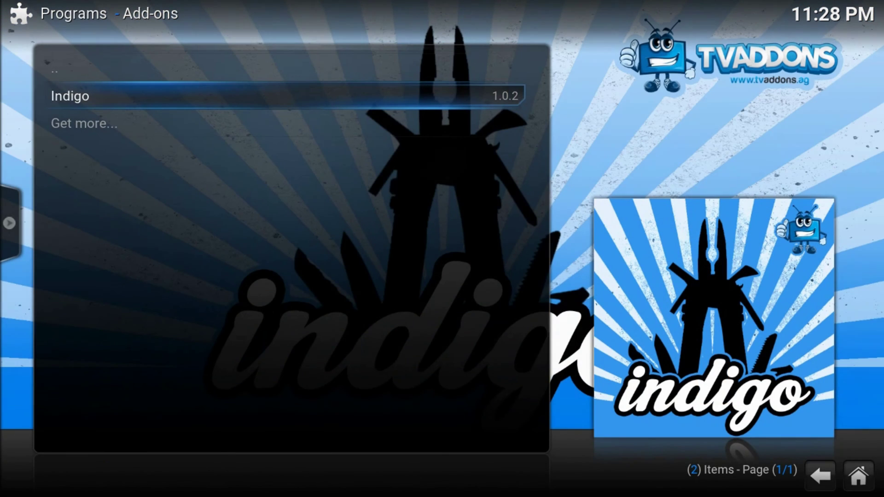
key(Return)
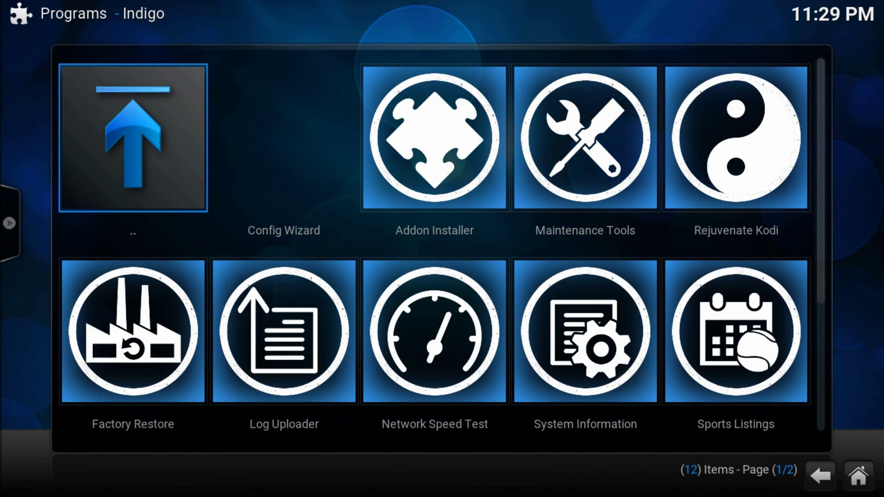
Step: Run Indigo's Factory Restore, confirming the loss of current data and choosing to keep Indigo installed
click(133, 331)
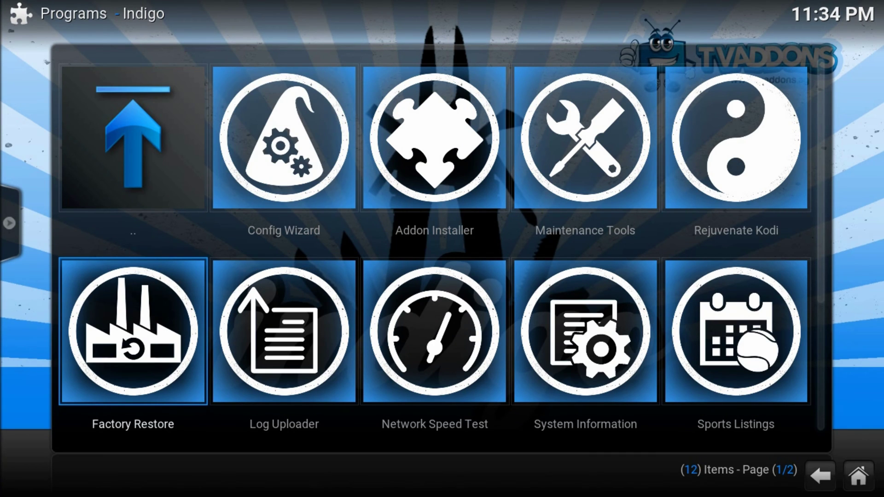
key(Return)
key(Left)
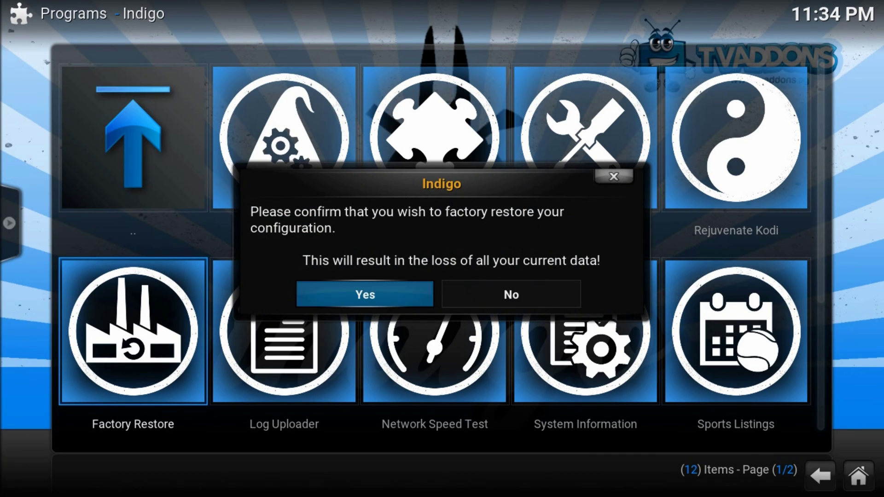
key(Return)
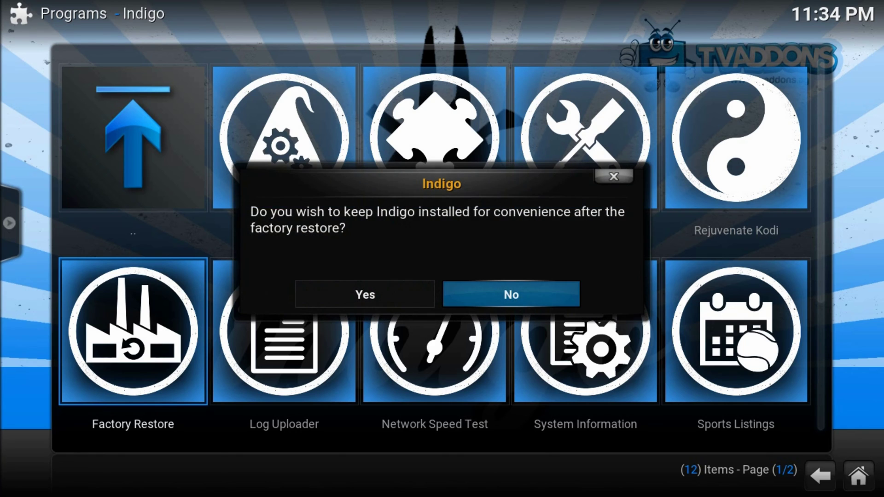
key(Left)
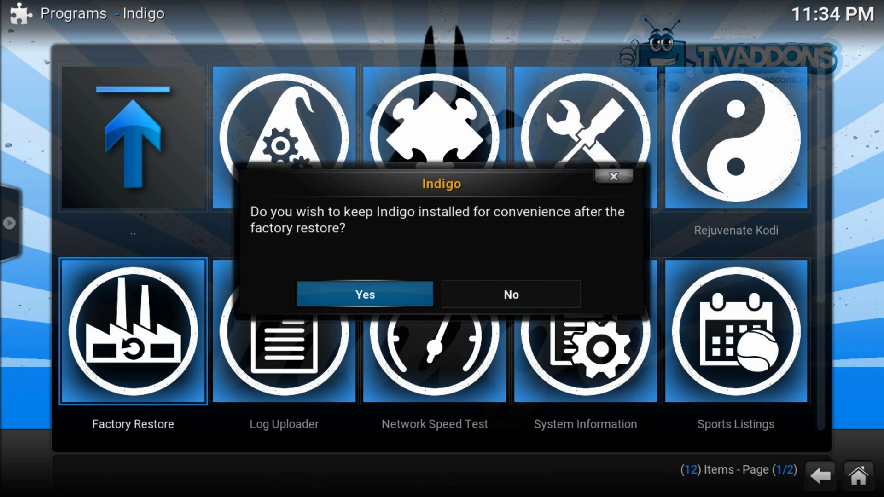
key(Return)
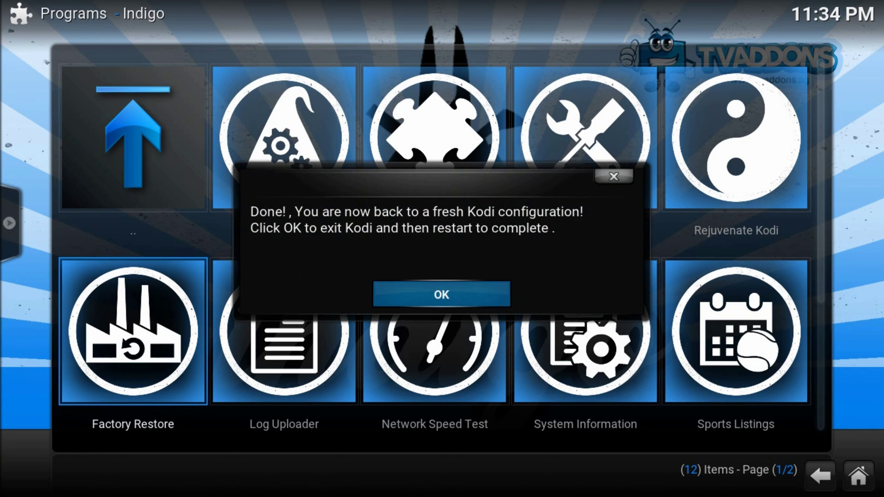
Step: Exit Kodi to complete the factory restore, and launch the Indigo program add-on once Kodi has restarted
key(Return)
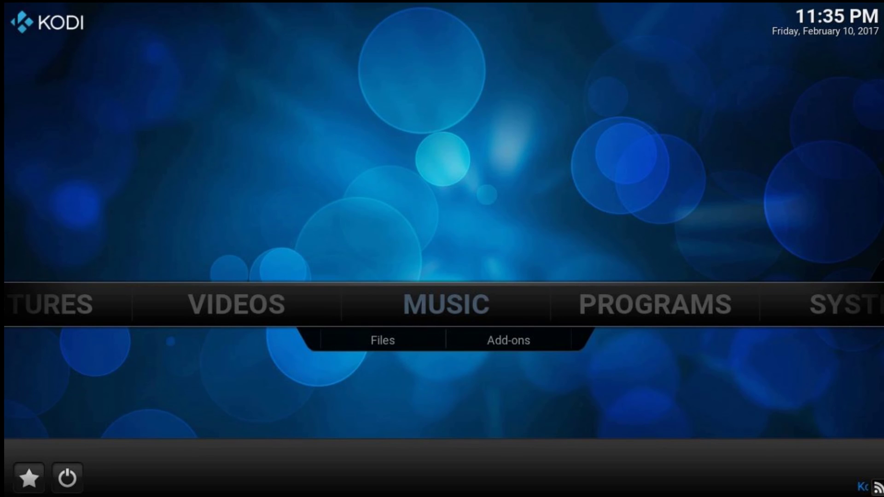
key(Right)
key(Return)
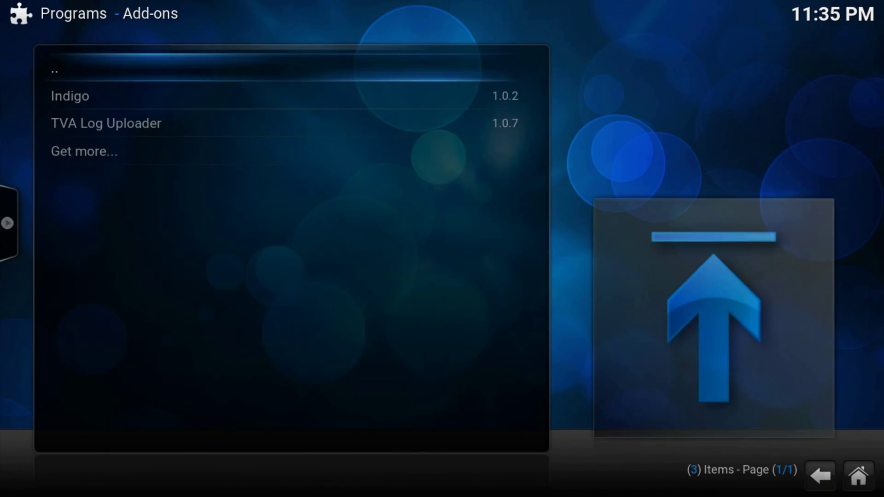
key(Down)
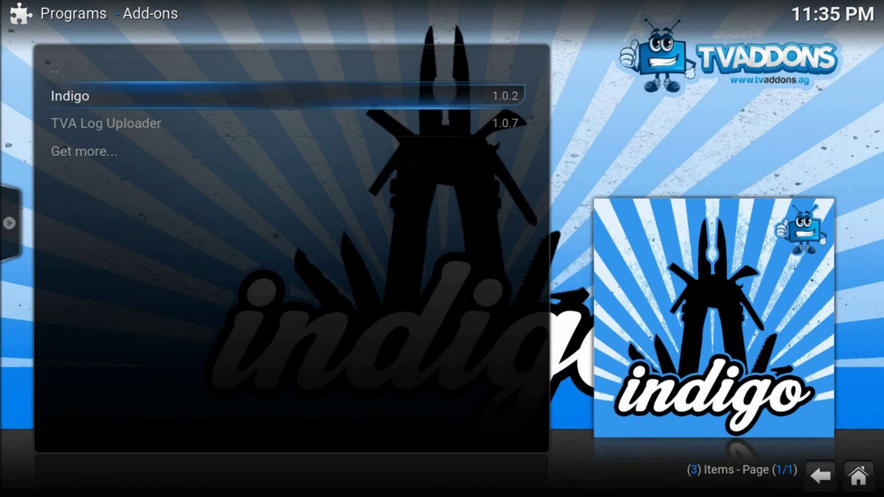
key(Return)
Step: Run Wipe Addons from Indigo's Maintenance Tools, confirm uninstalling all addons from the device, and exit Kodi to complete it
key(Right)
key(Right)
key(Right)
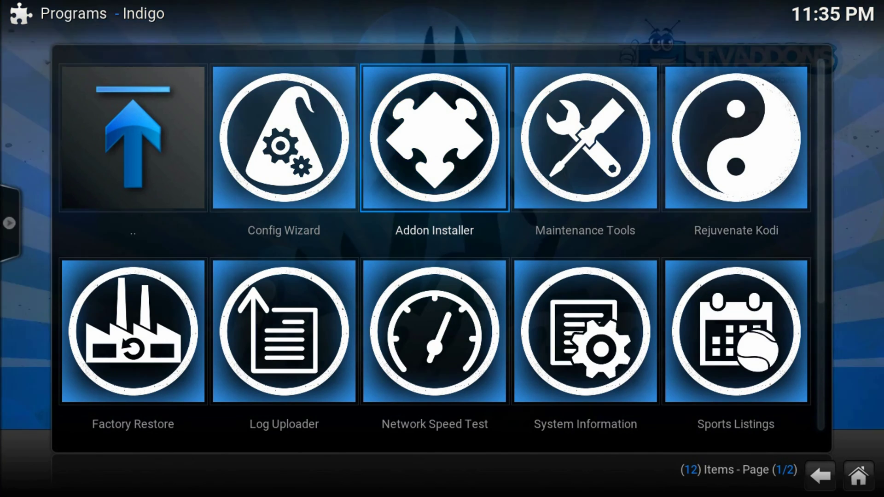
key(Return)
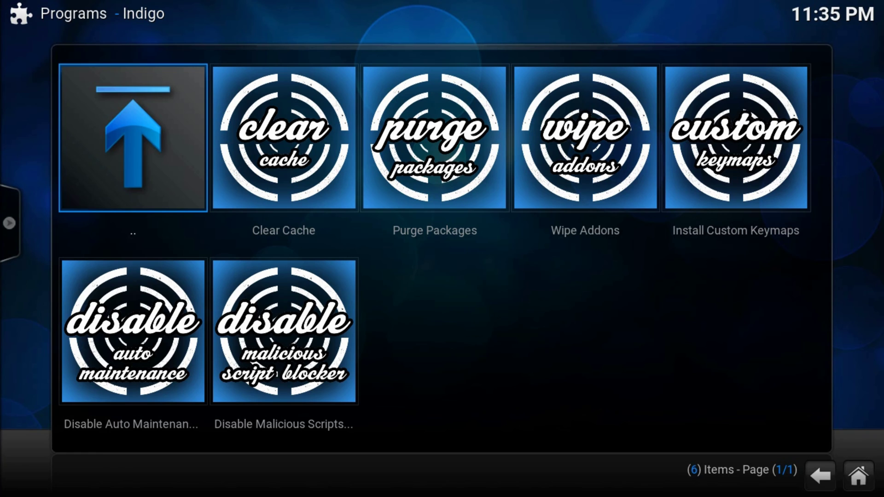
key(Right)
key(Right)
key(Right)
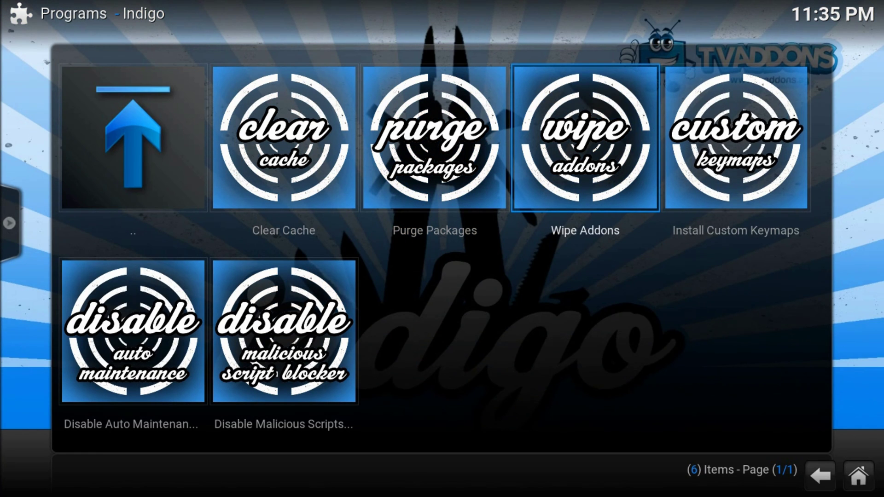
key(Return)
key(Left)
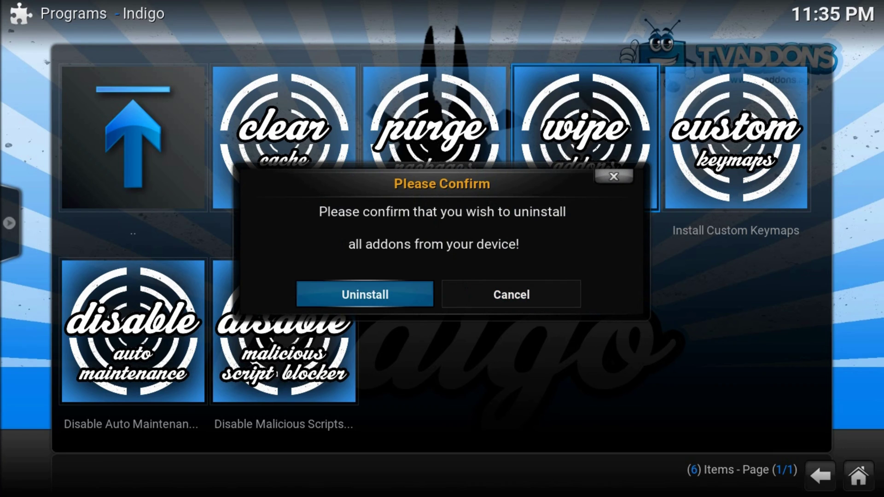
key(Return)
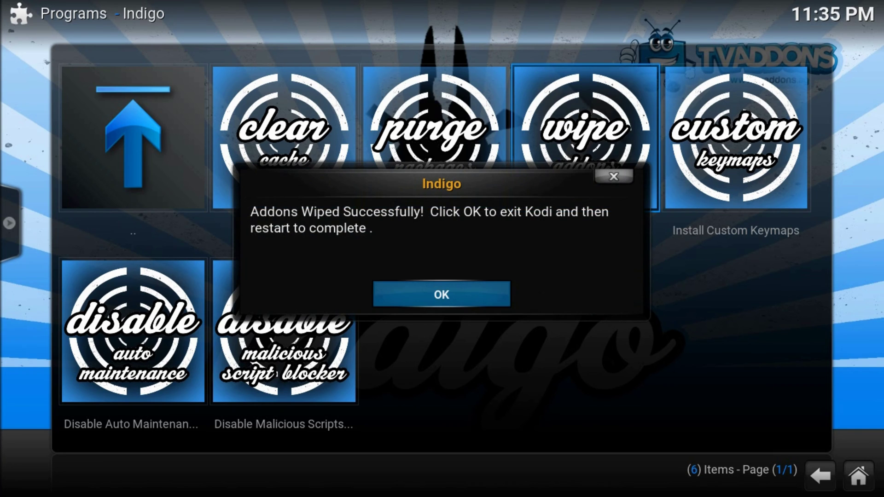
key(Return)
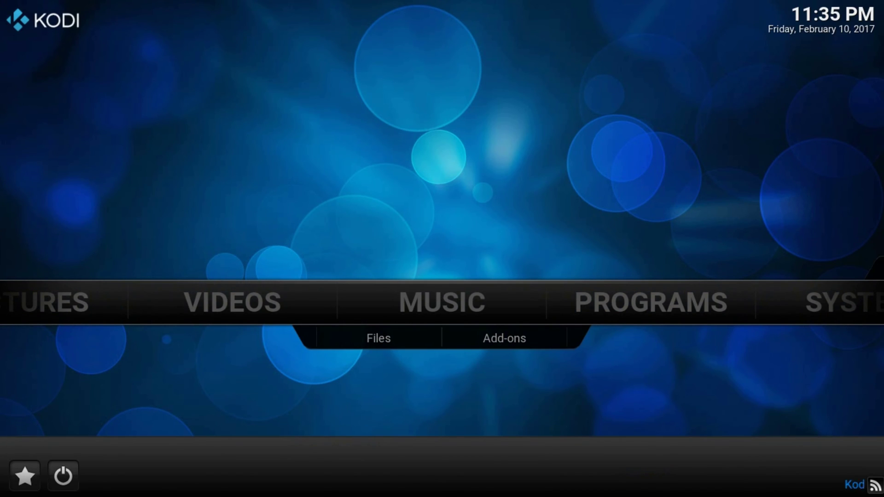
Step: Open the list of video add-ons from the restarted Kodi's home screen to check what is still installed
key(Left)
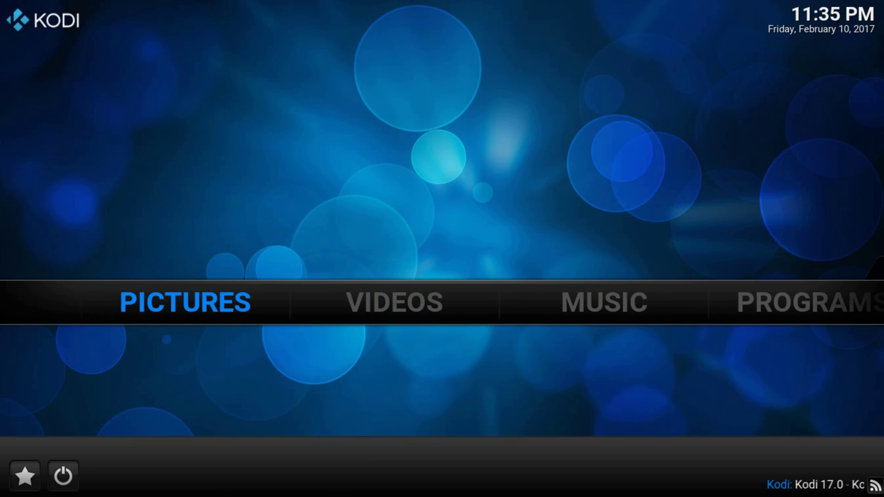
key(Down)
key(Right)
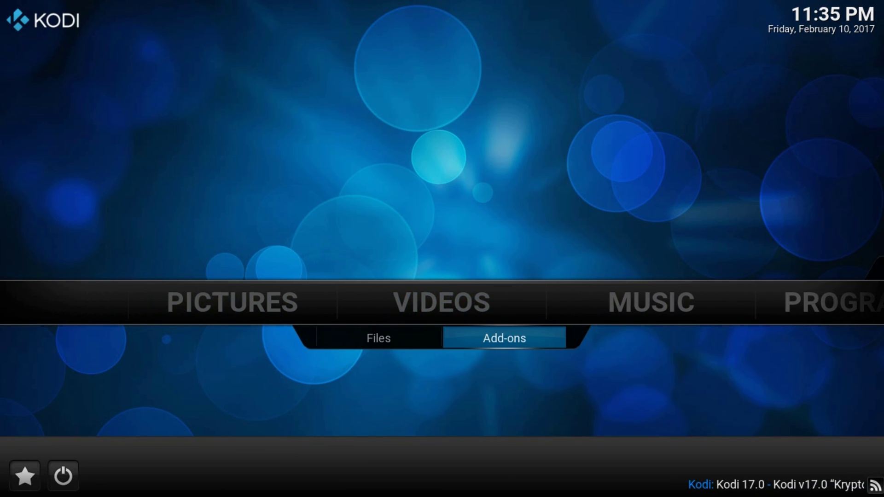
key(Return)
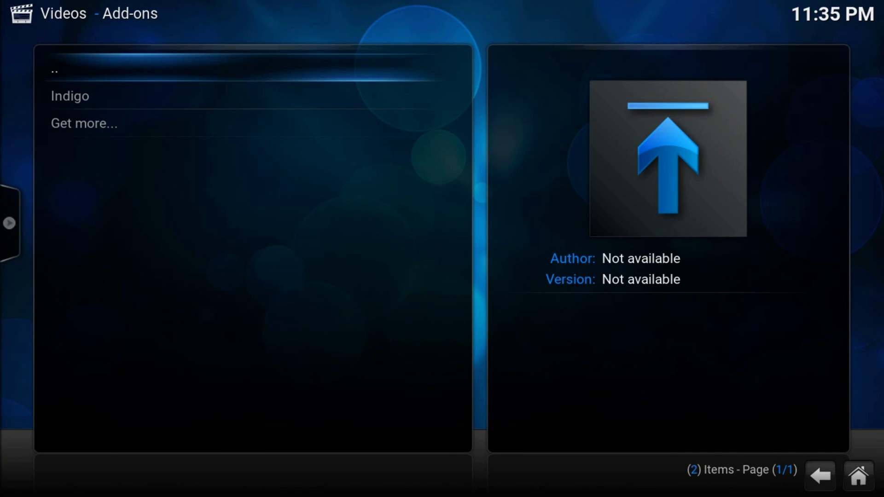